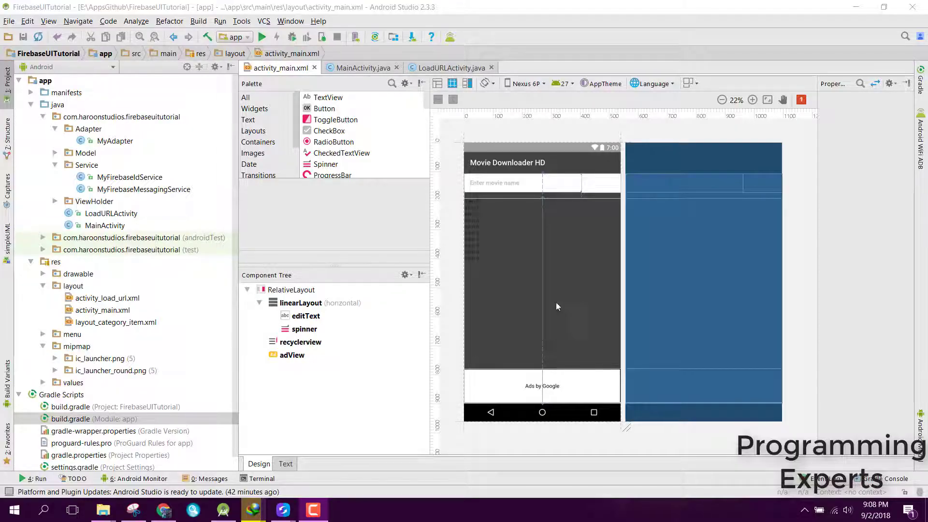
Step: Bring up the live SideSync phone screen and show the phone's full app list
left_click(284, 512)
left_click(283, 465)
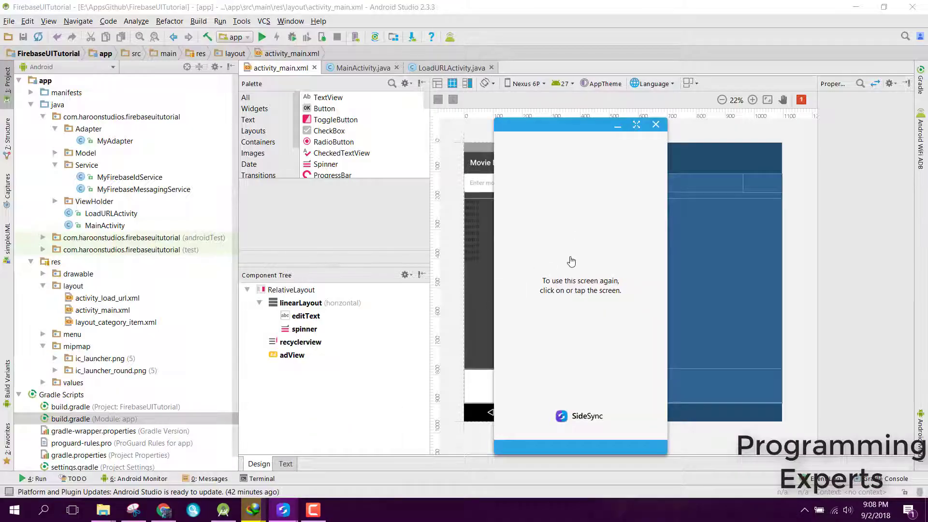
left_click(592, 239)
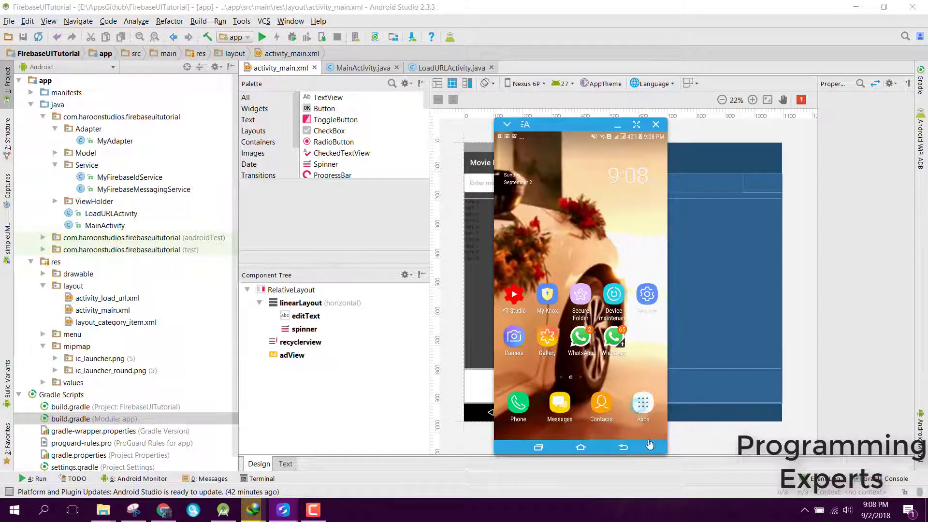
left_click(644, 405)
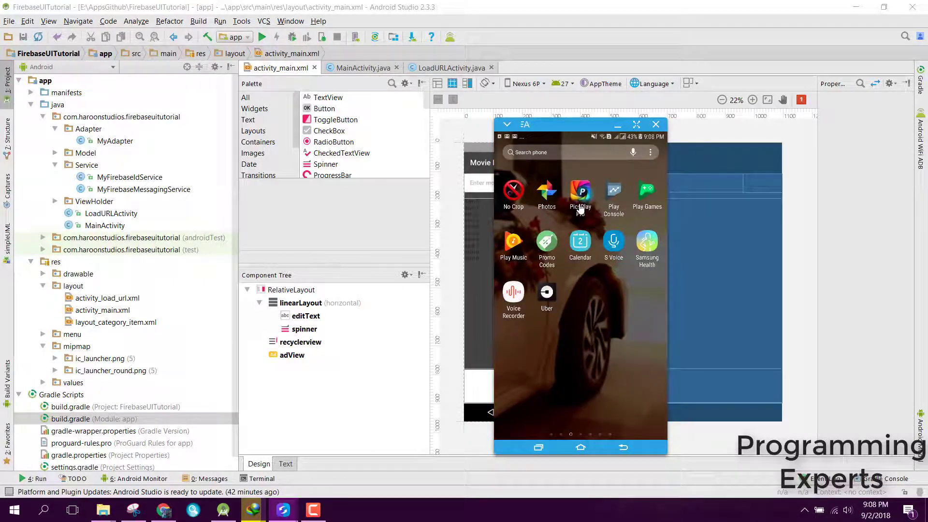
Step: From Play Console, view Movie Downloader HD on Google Play and install it
left_click(619, 193)
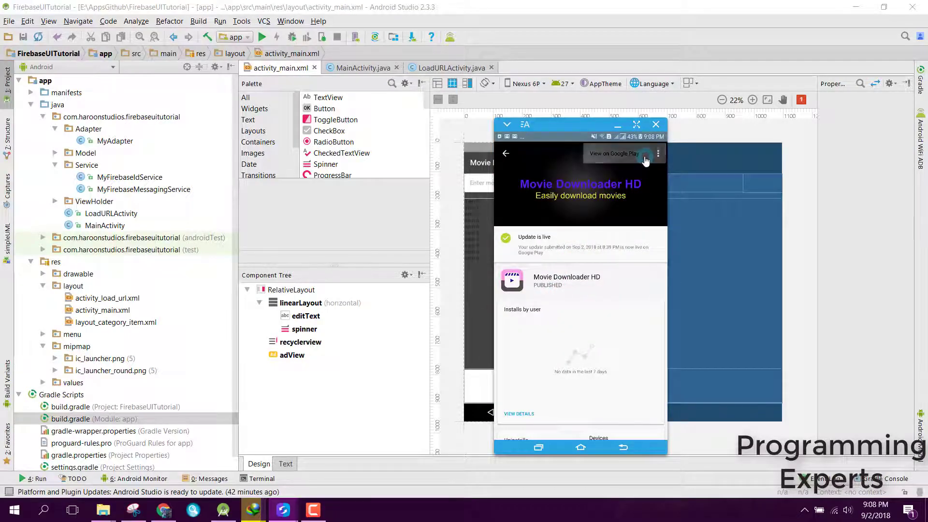
left_click(646, 160)
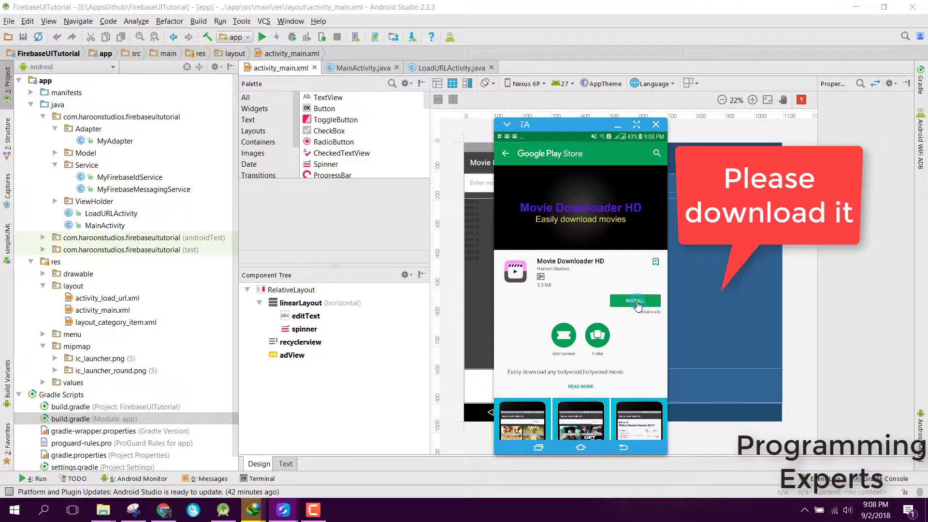
left_click(636, 301)
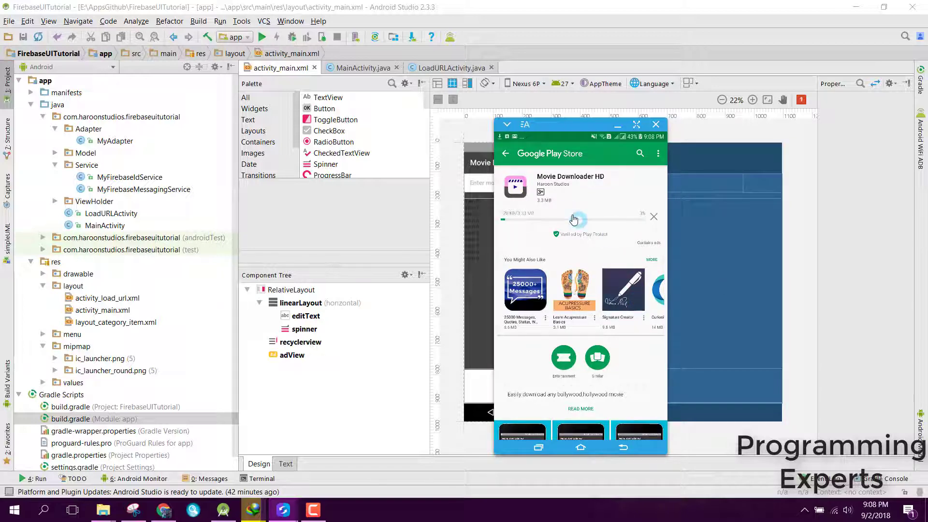
scroll(586, 224, "down", 1)
scroll(585, 223, "down", 3)
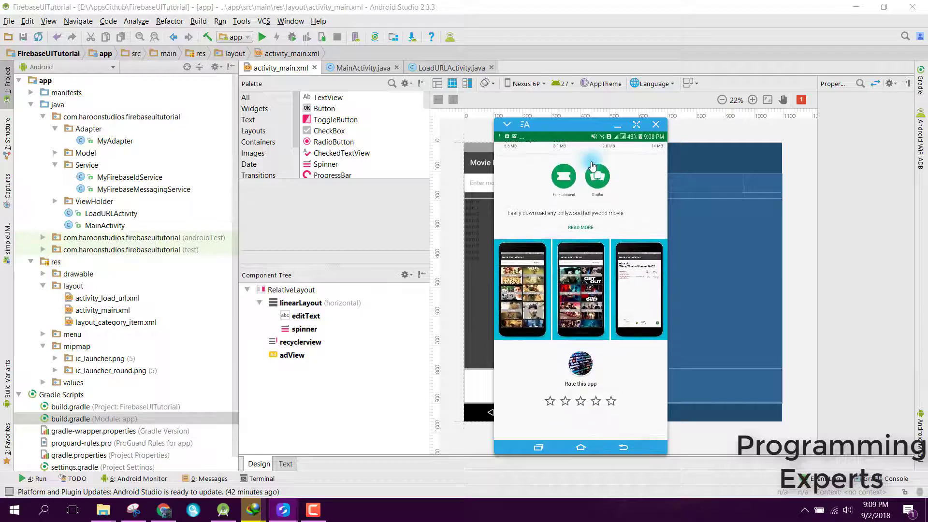
scroll(588, 217, "up", 1)
scroll(588, 217, "down", 2)
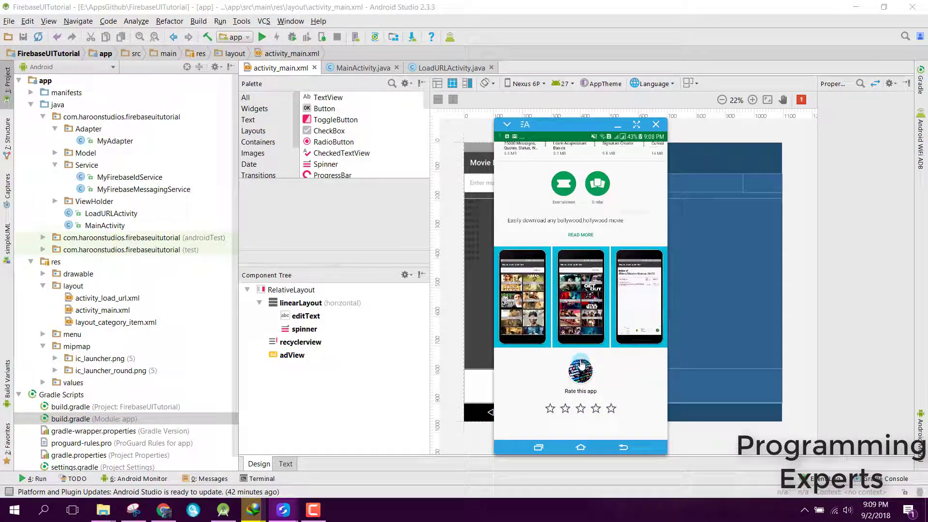
scroll(582, 272, "down", 2)
scroll(582, 272, "down", 2)
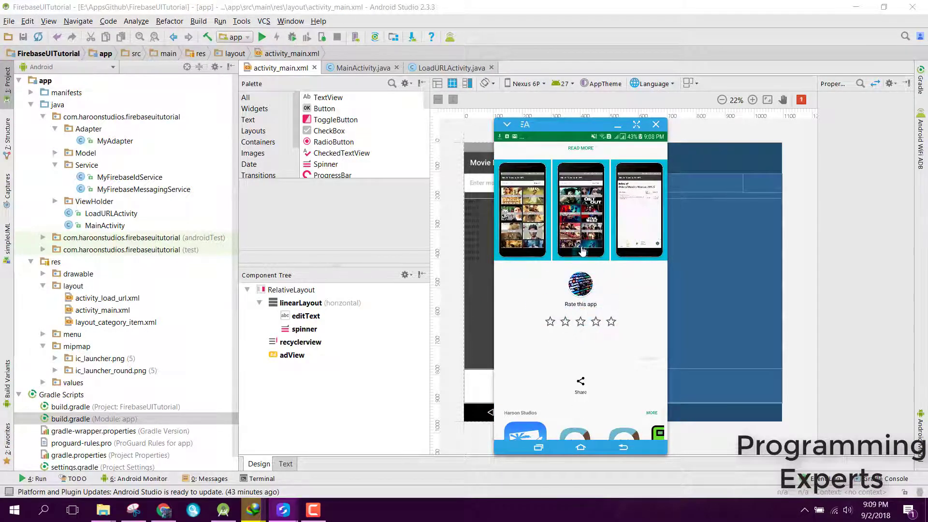
scroll(594, 283, "up", 5)
scroll(587, 261, "up", 3)
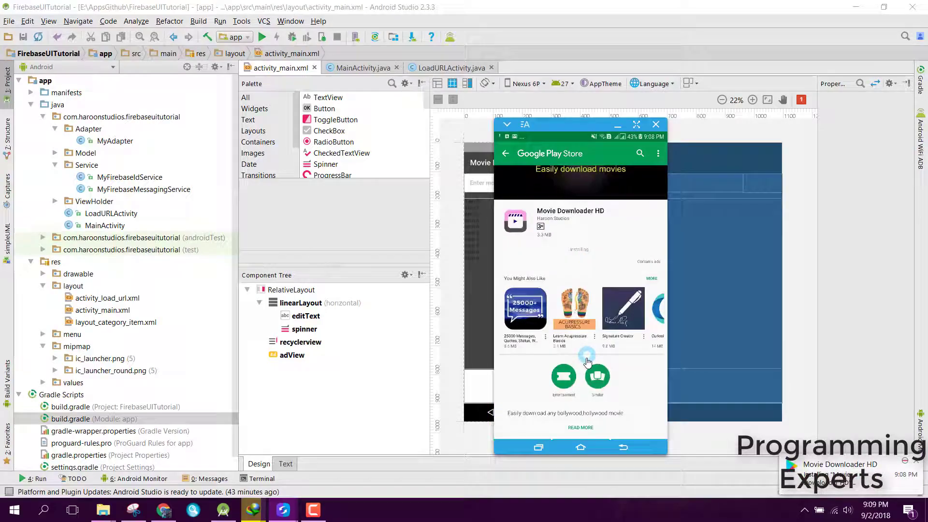
scroll(583, 248, "up", 2)
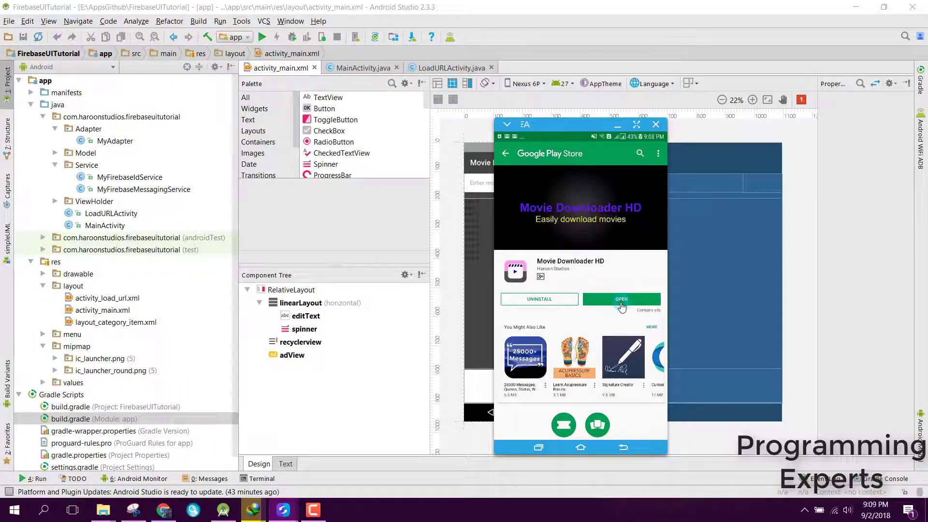
Step: Launch the newly installed Movie Downloader HD and move the mirror window left
left_click(622, 300)
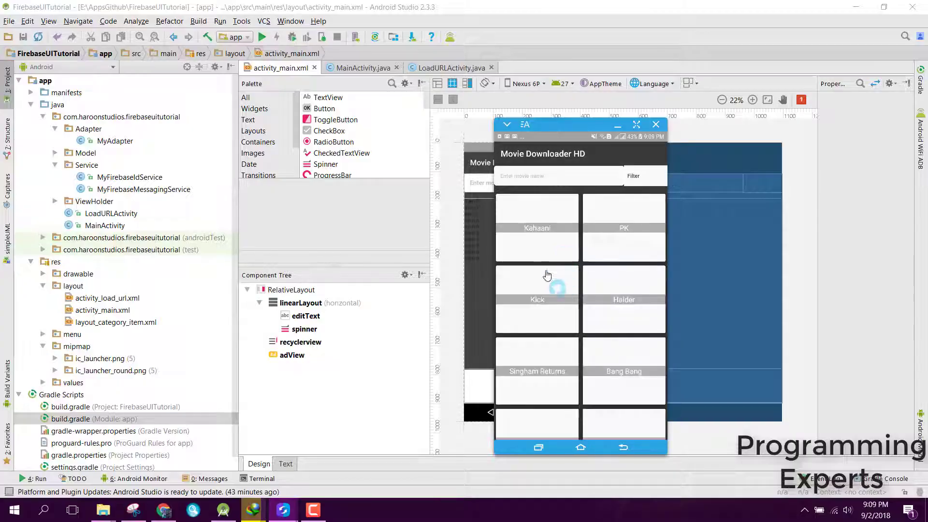
left_click_drag(545, 131, 316, 107)
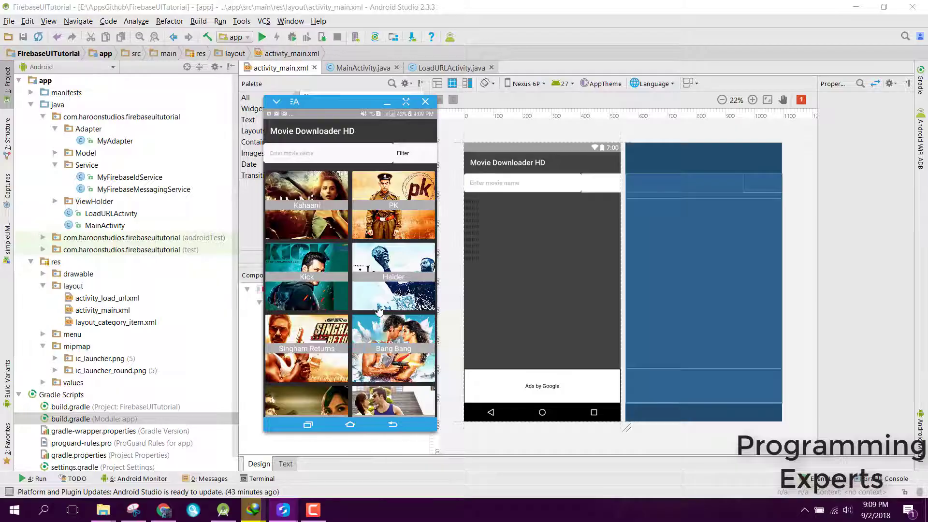
Step: Swipe down the movie grid to titles like Dangal, Sultan and Wazir
left_click_drag(379, 308, 399, 242)
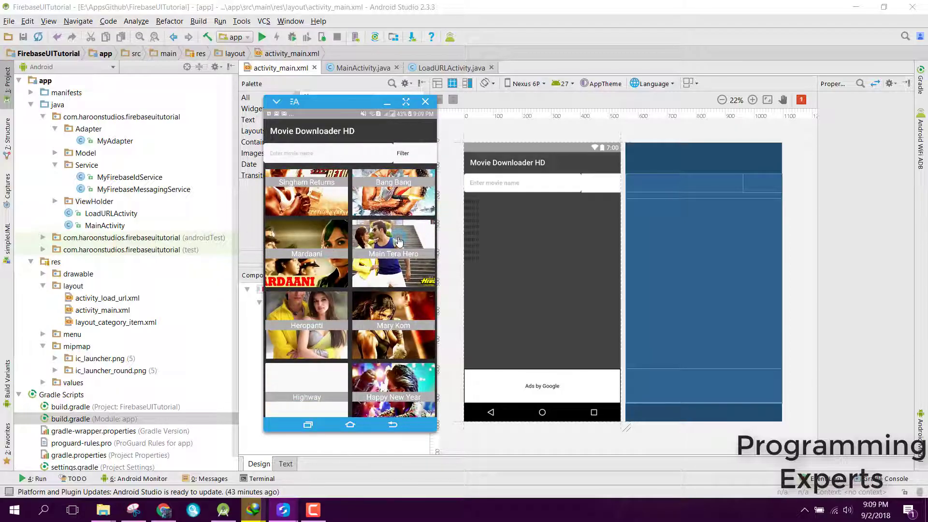
left_click_drag(396, 383, 403, 239)
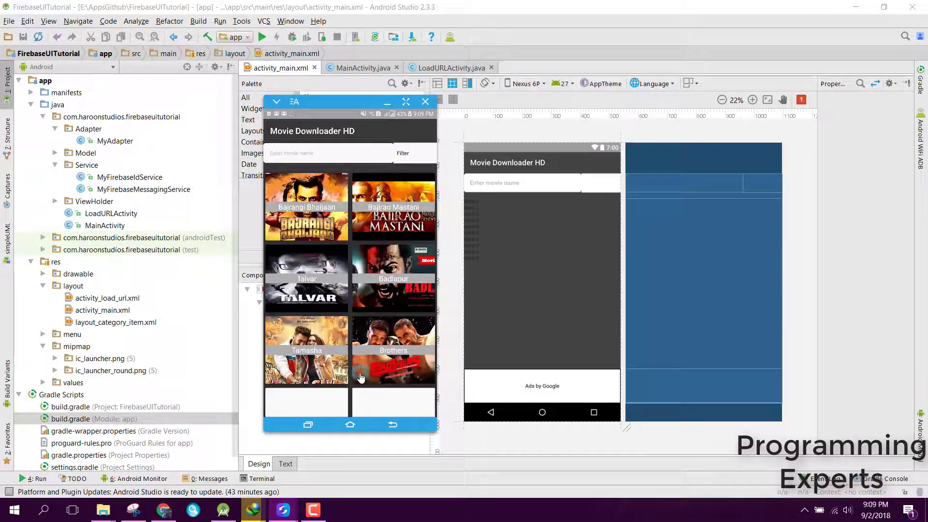
left_click_drag(360, 377, 366, 239)
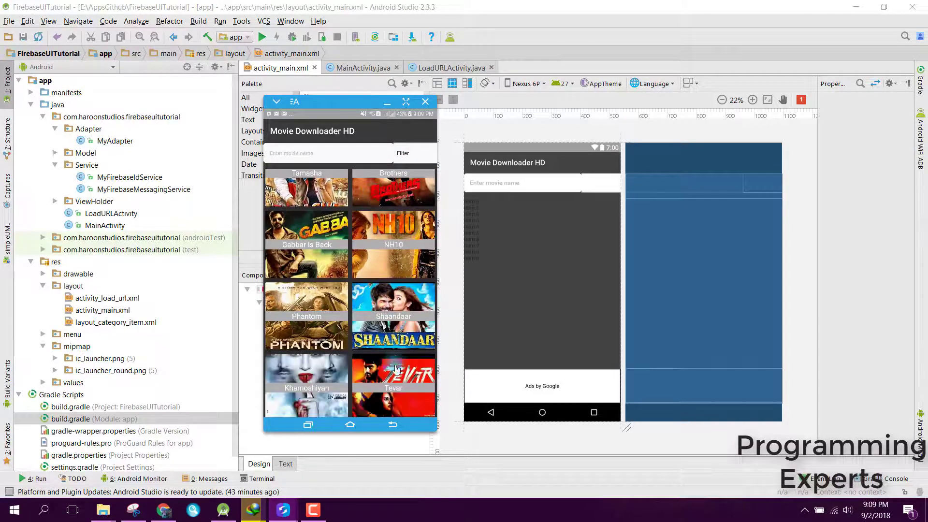
left_click_drag(396, 370, 392, 218)
left_click_drag(395, 348, 393, 199)
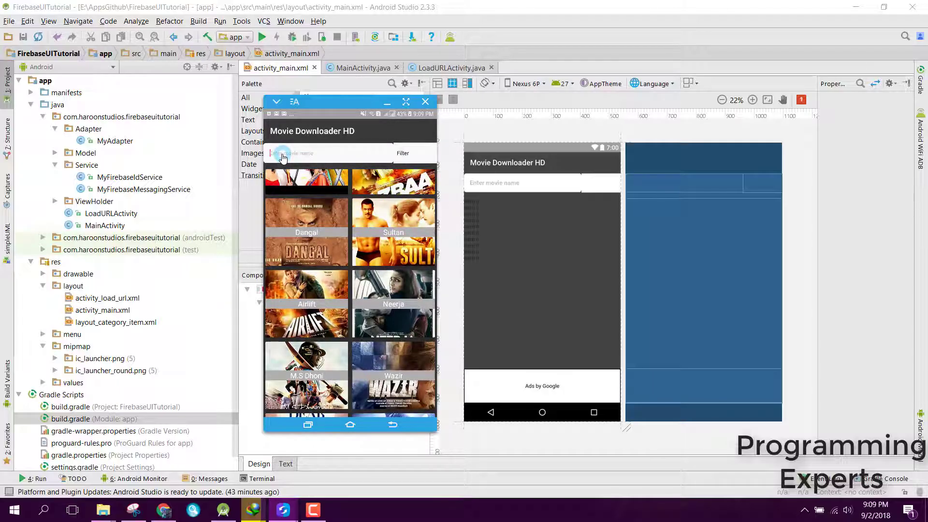
type("d")
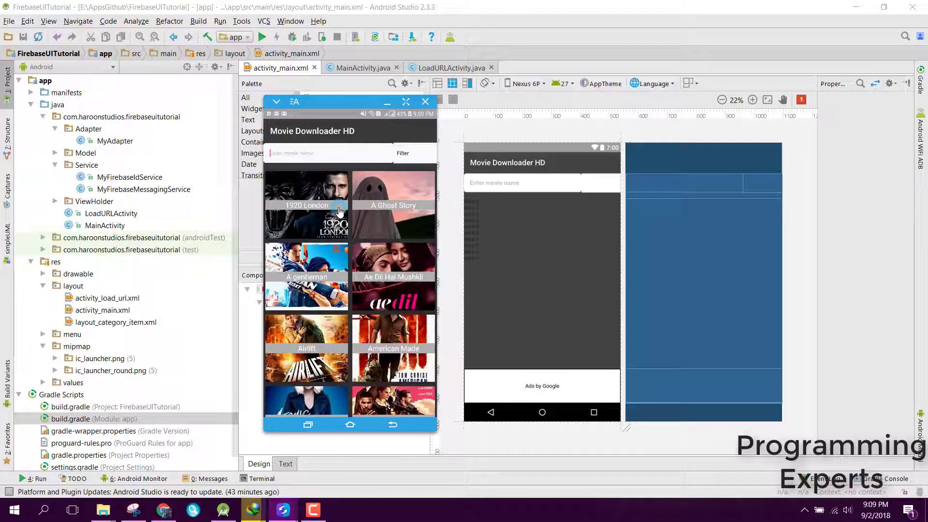
Step: Filter the movies to 2017 releases and close the ad covering the grid
left_click(406, 154)
left_click(406, 154)
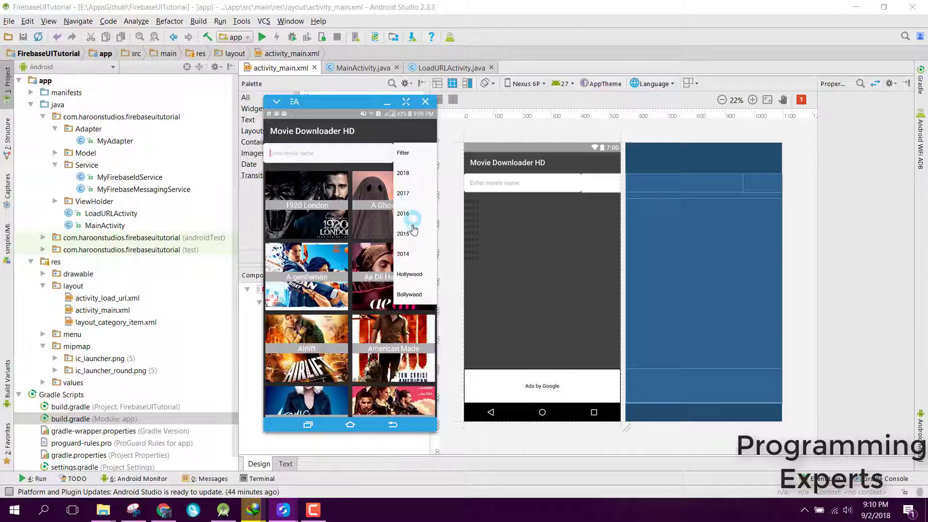
left_click(409, 196)
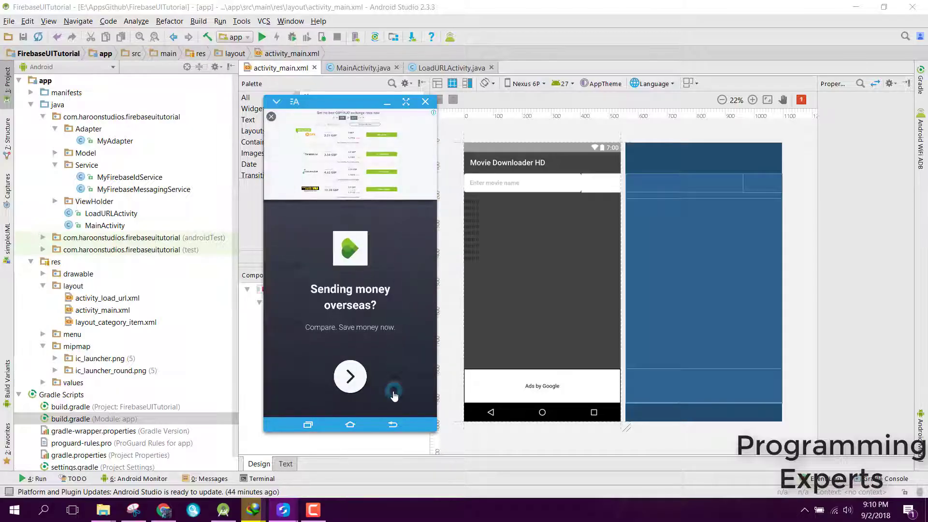
left_click(271, 118)
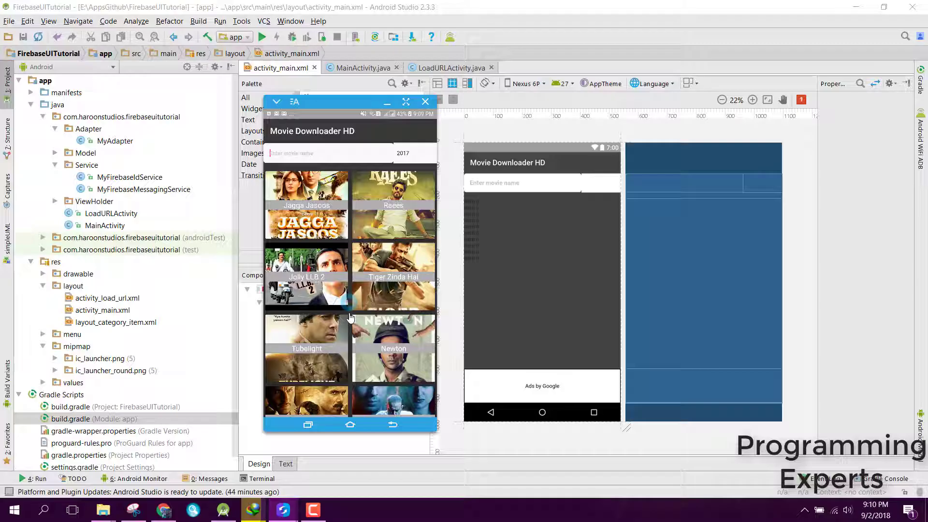
left_click_drag(355, 319, 384, 149)
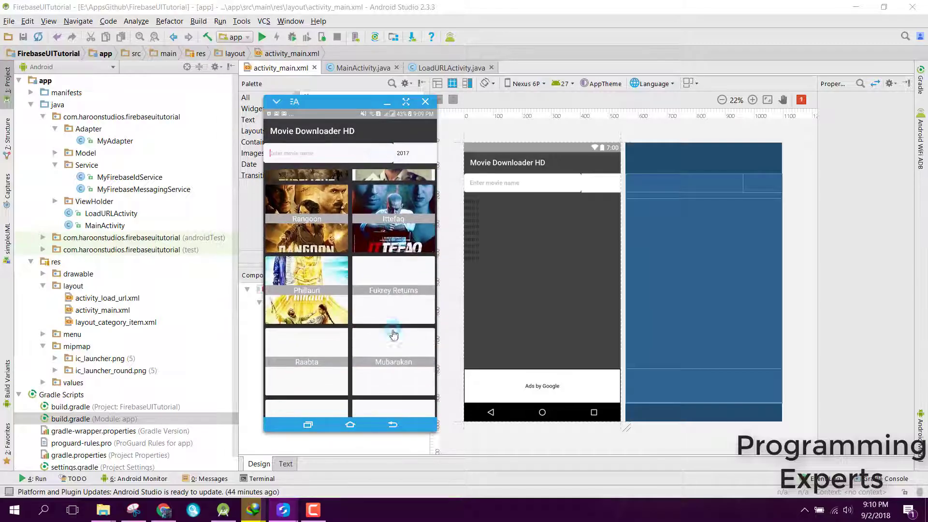
Step: Swipe down the 2017 grid to Coco and Shape of Water
left_click_drag(385, 334, 399, 156)
left_click_drag(387, 350, 386, 167)
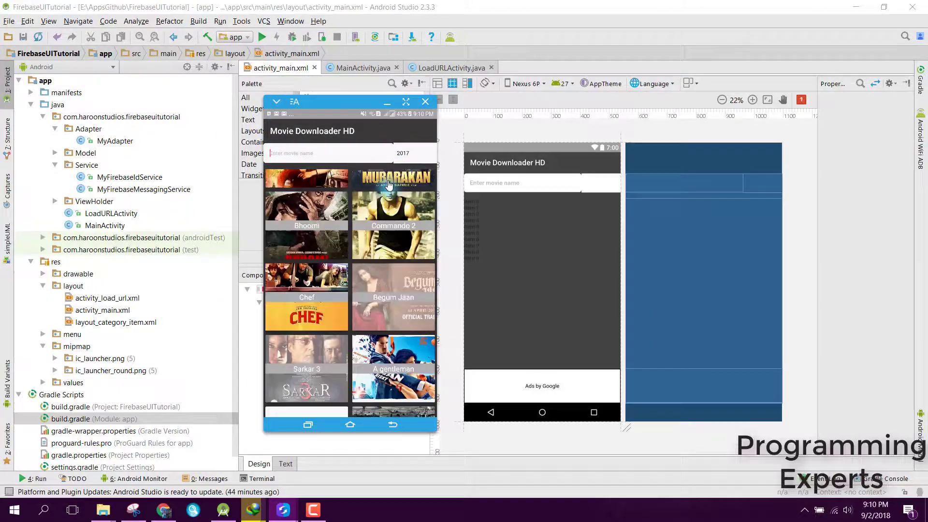
left_click_drag(387, 341, 386, 167)
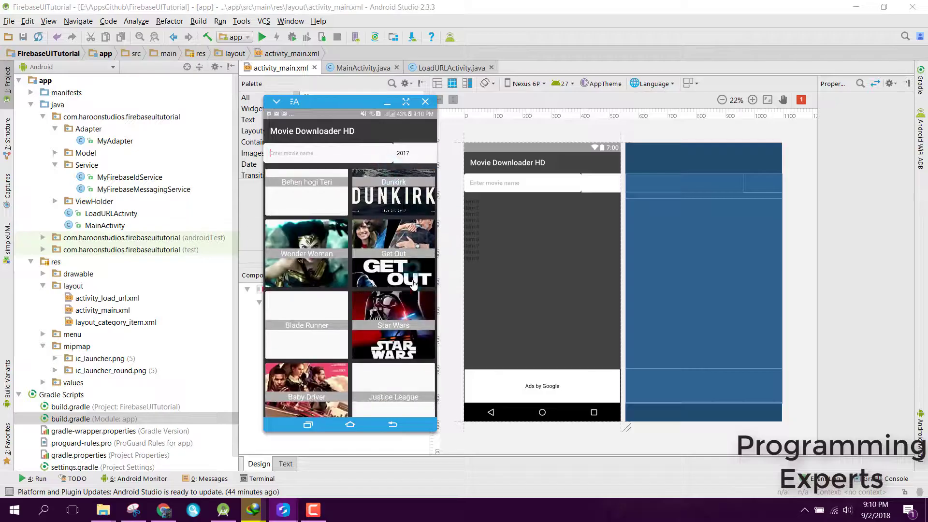
left_click_drag(406, 319, 421, 163)
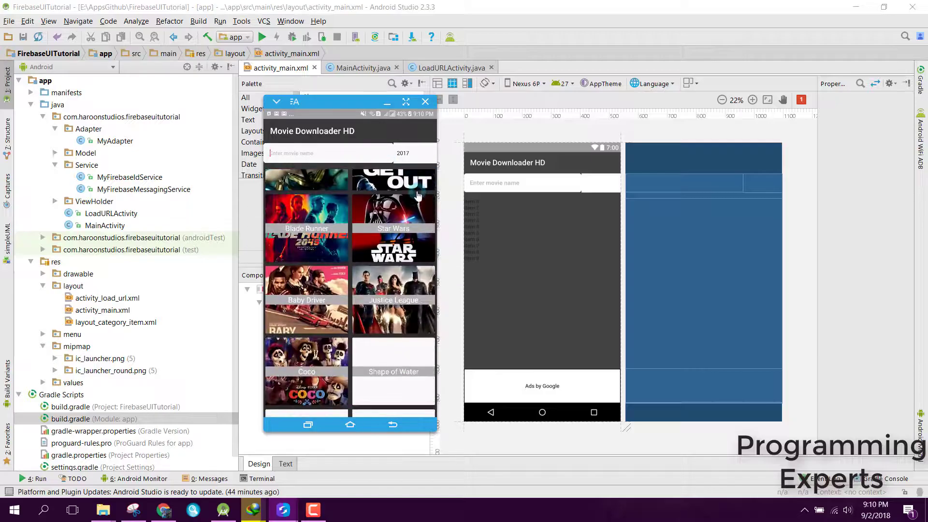
Step: Choose 2016 in the year filter to show only 2016 movies
left_click(421, 155)
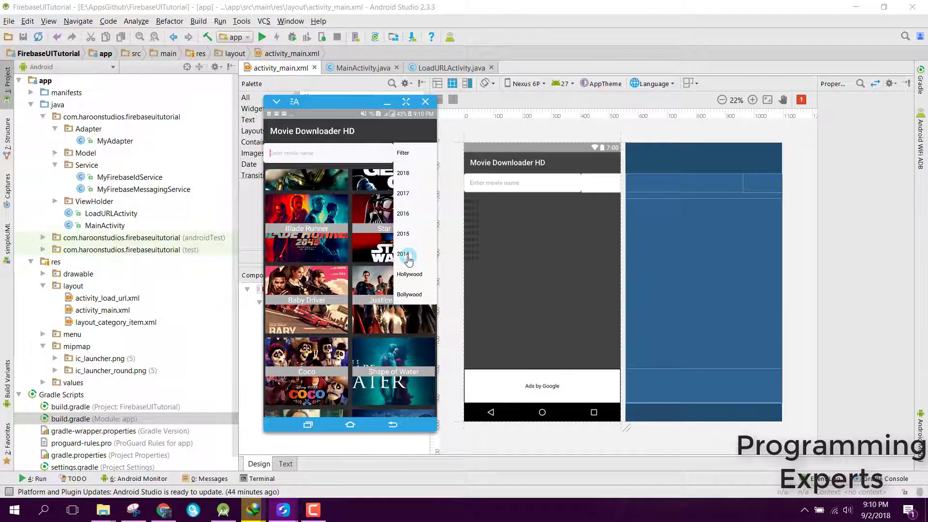
left_click(408, 214)
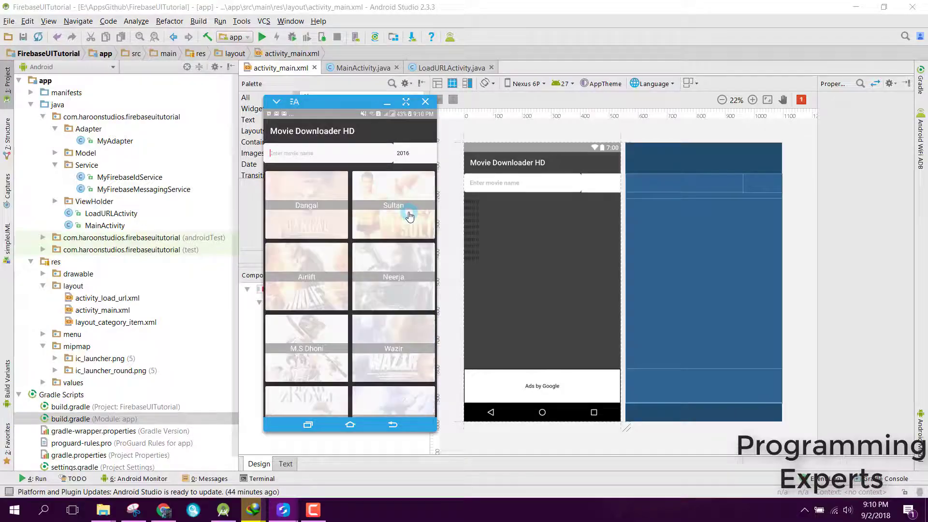
scroll(374, 218, "down", 3)
scroll(374, 191, "down", 3)
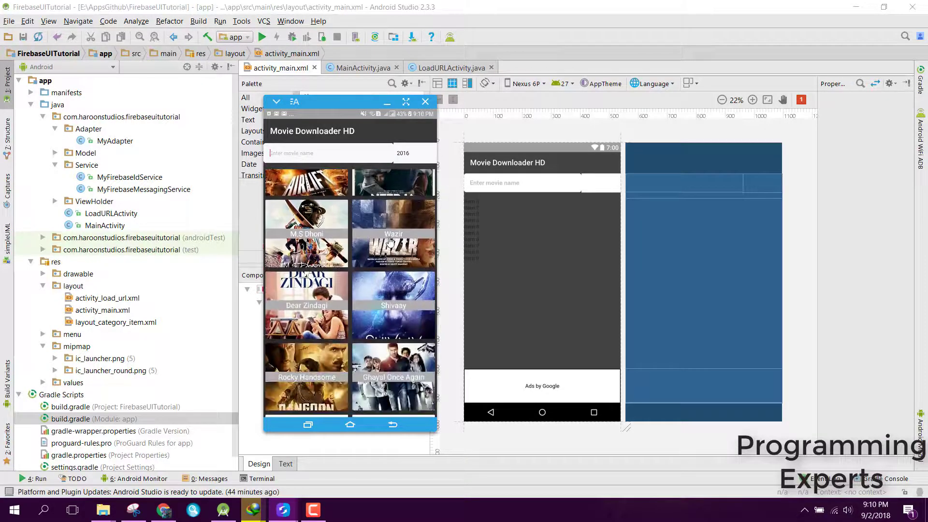
scroll(385, 193, "down", 3)
scroll(386, 193, "down", 3)
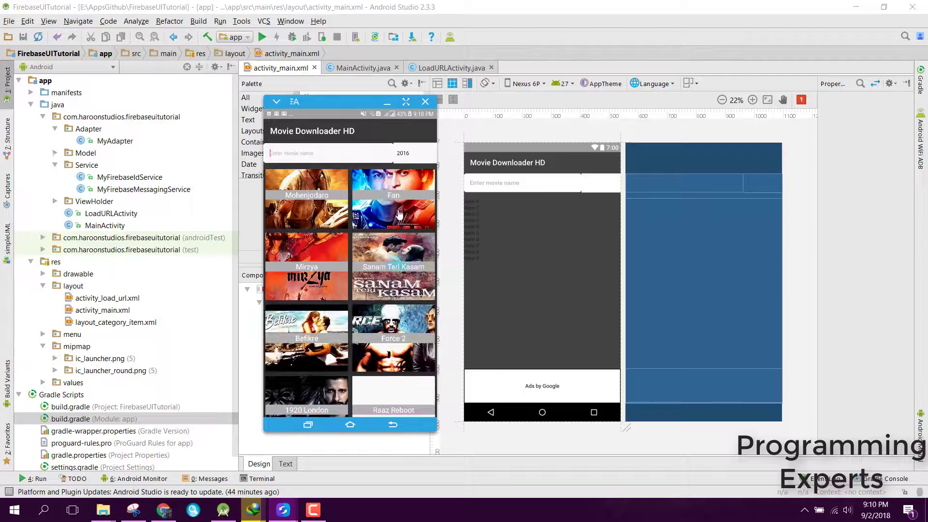
scroll(398, 215, "down", 3)
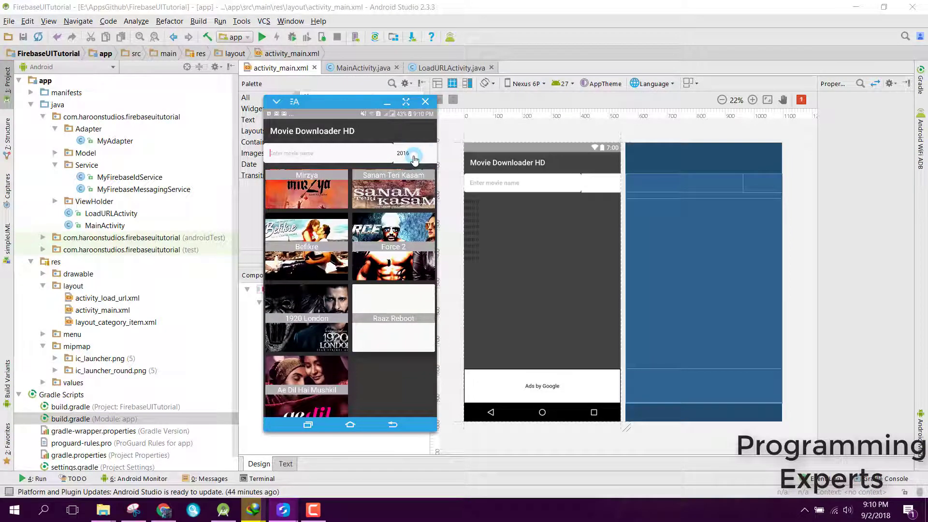
Step: Select the Hollywood filter and dismiss the ad over the results
left_click(416, 156)
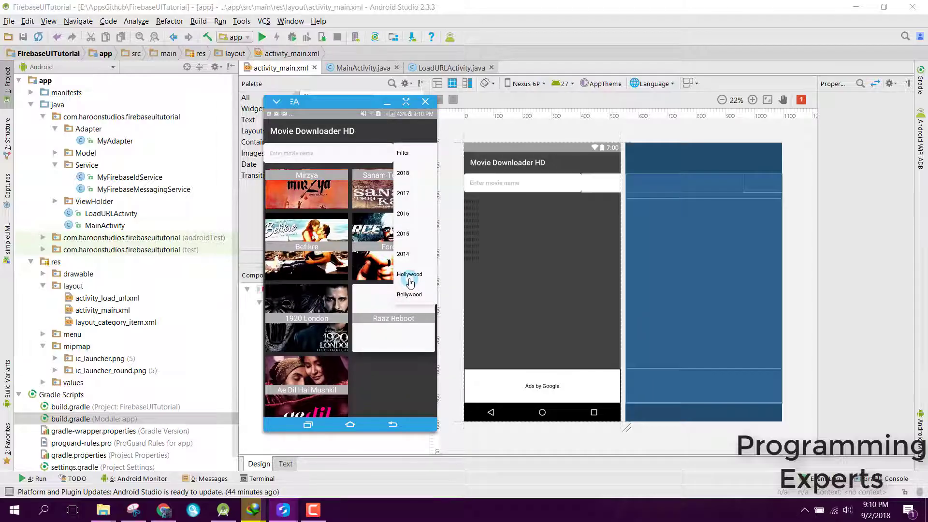
left_click(410, 278)
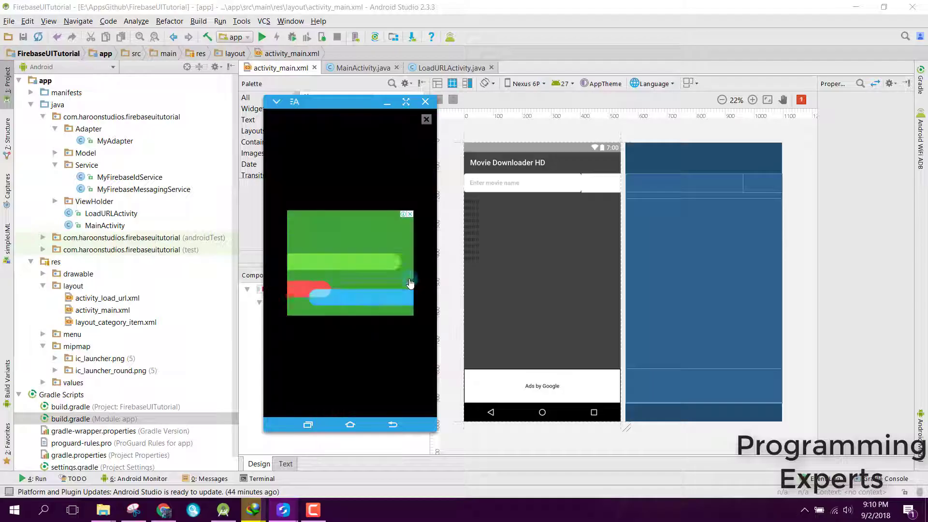
left_click(425, 121)
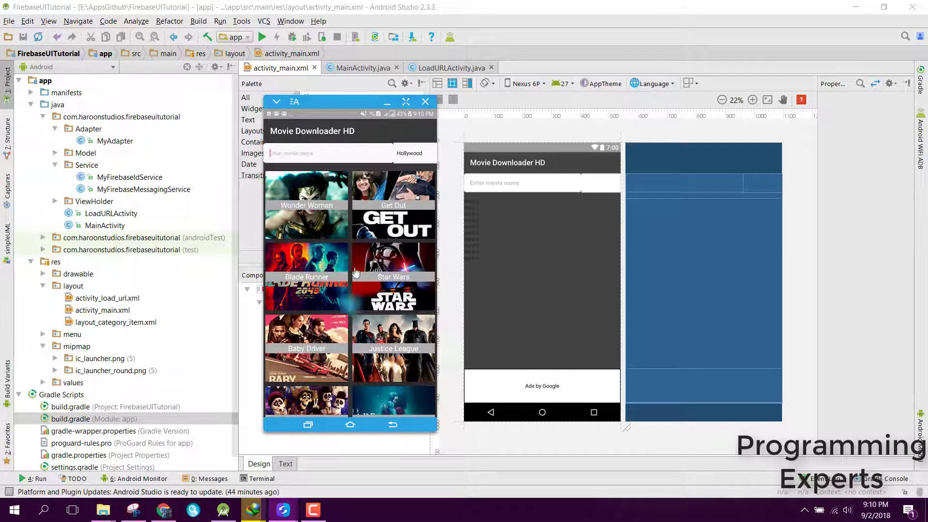
scroll(353, 308, "down", 5)
scroll(377, 331, "down", 5)
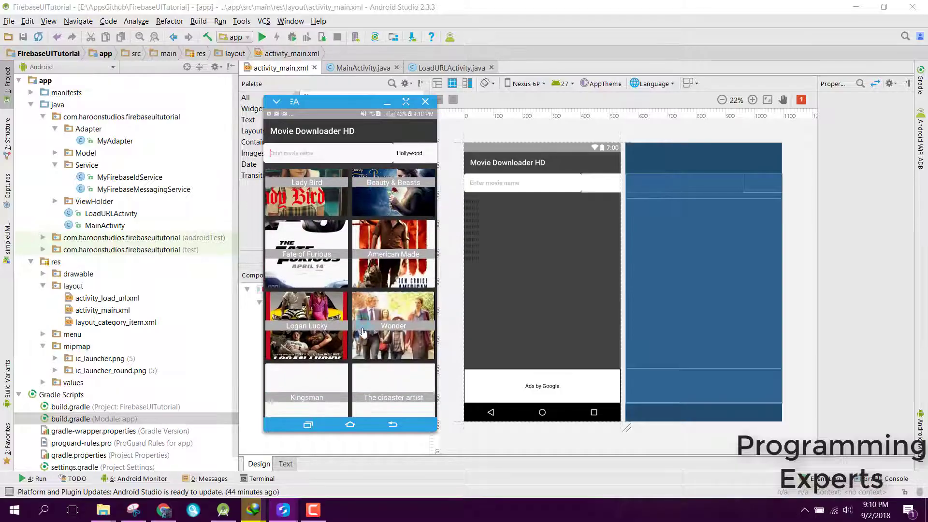
scroll(367, 320, "down", 5)
scroll(375, 226, "down", 3)
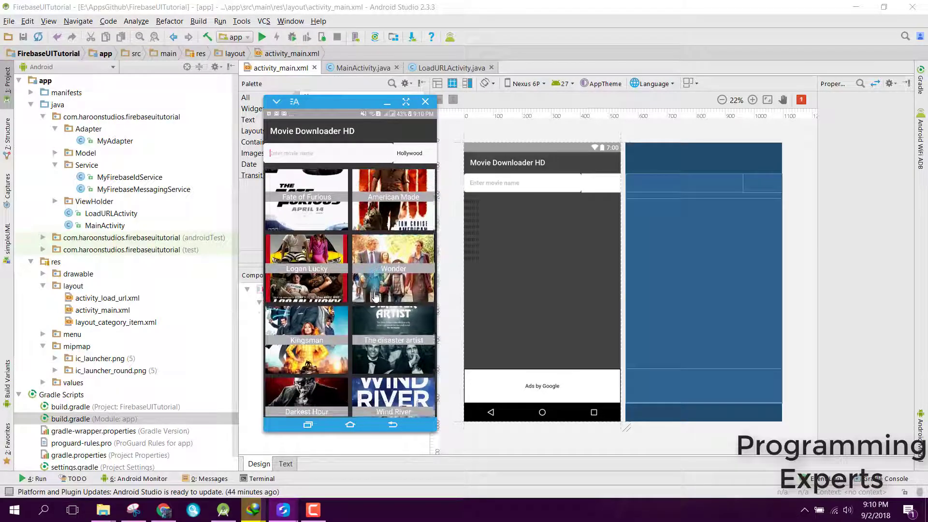
scroll(380, 224, "up", 8)
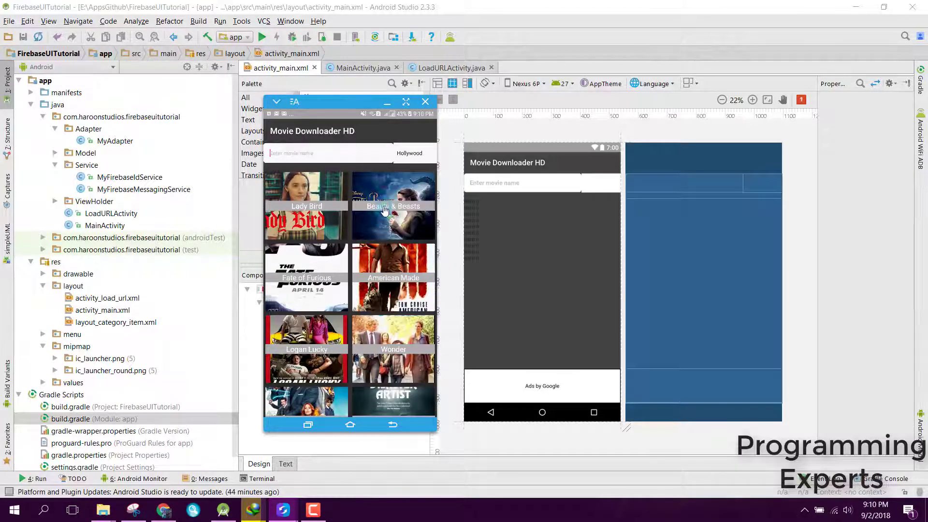
left_click(317, 210)
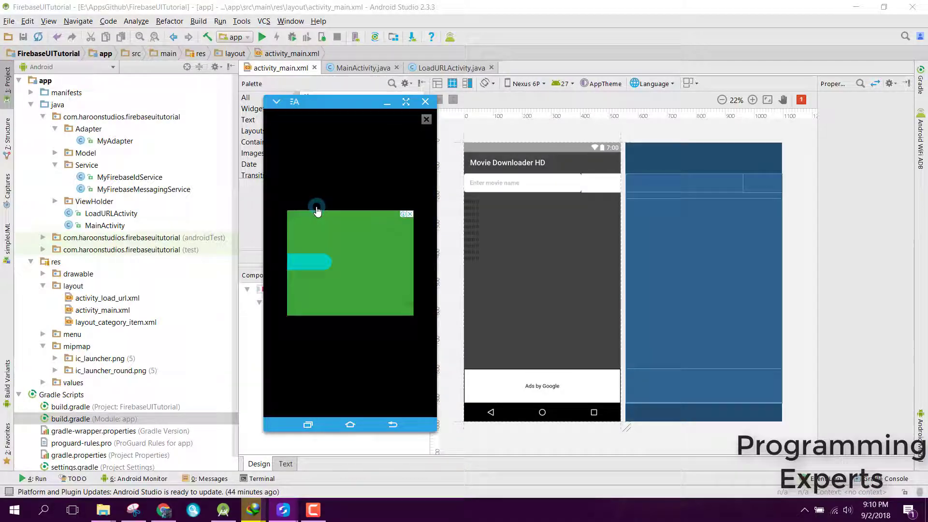
left_click(425, 122)
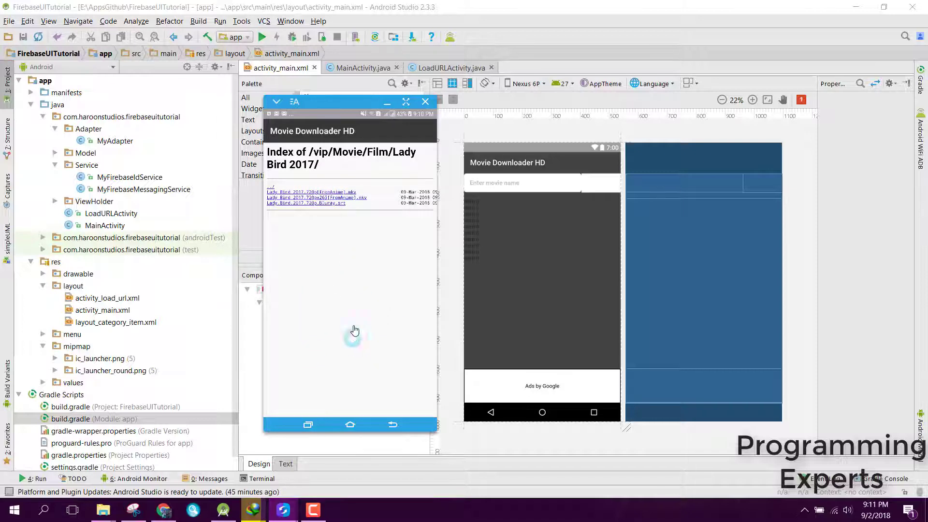
left_click(392, 425)
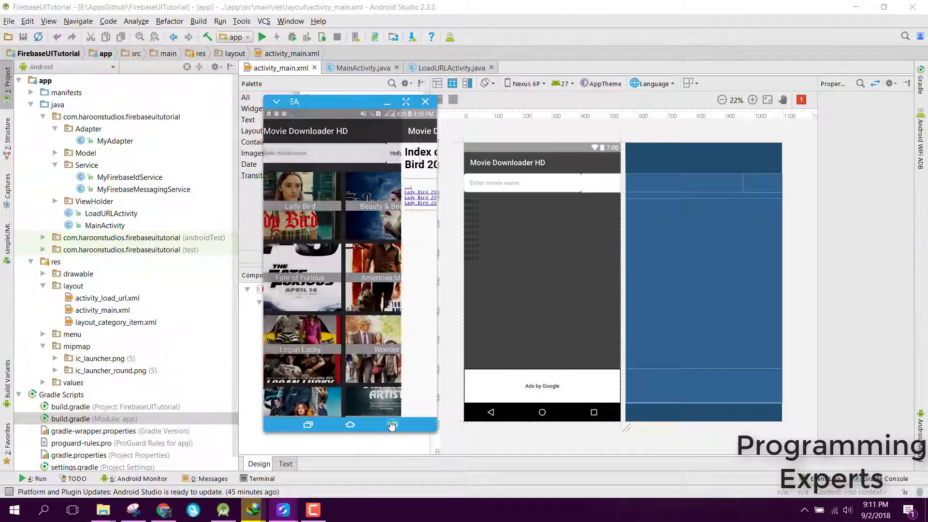